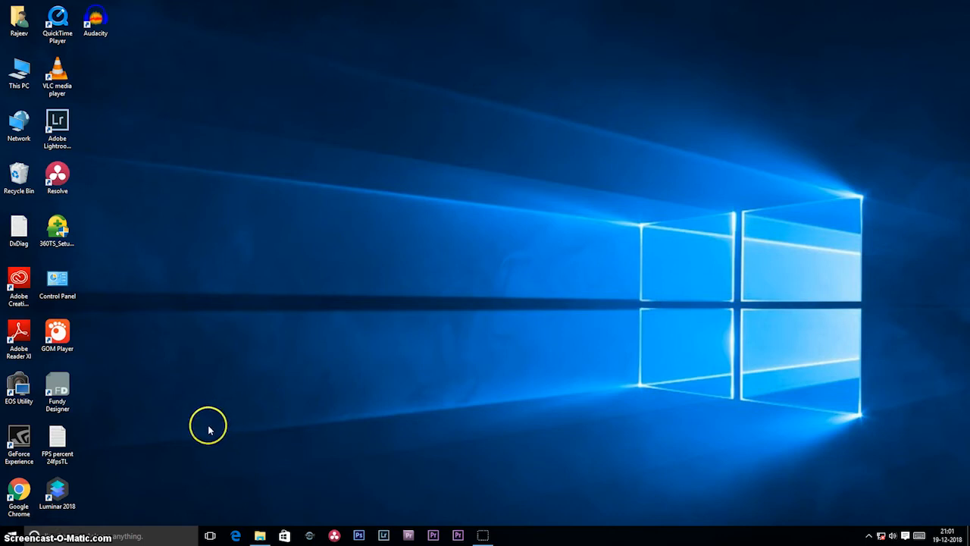
Launch Luminar 2018 and open the raw photo IMG_8871 from the 2018_11_30 folder
{"action": "left_click", "coordinate": [55, 488]}
{"action": "left_click", "coordinate": [155, 460]}
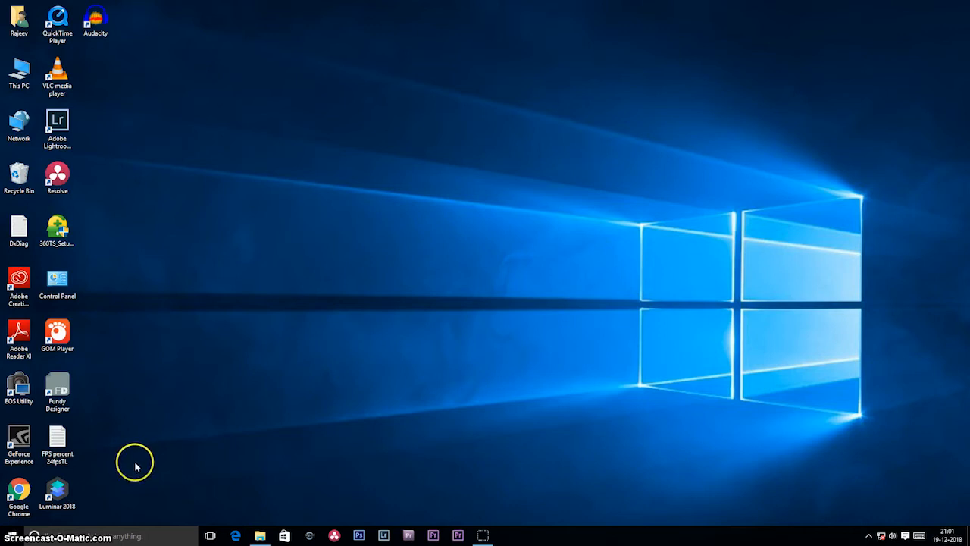
{"action": "double_click", "coordinate": [64, 495]}
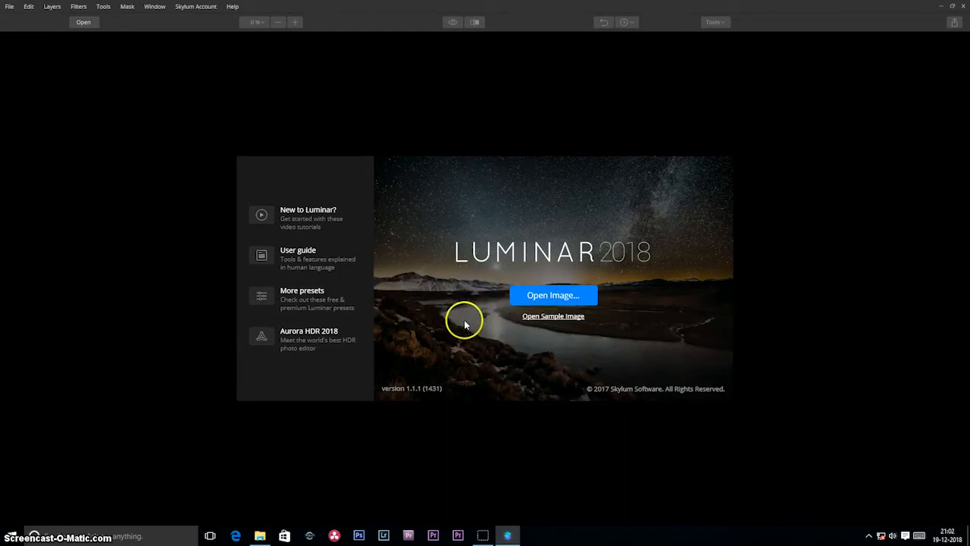
{"action": "left_click", "coordinate": [539, 299]}
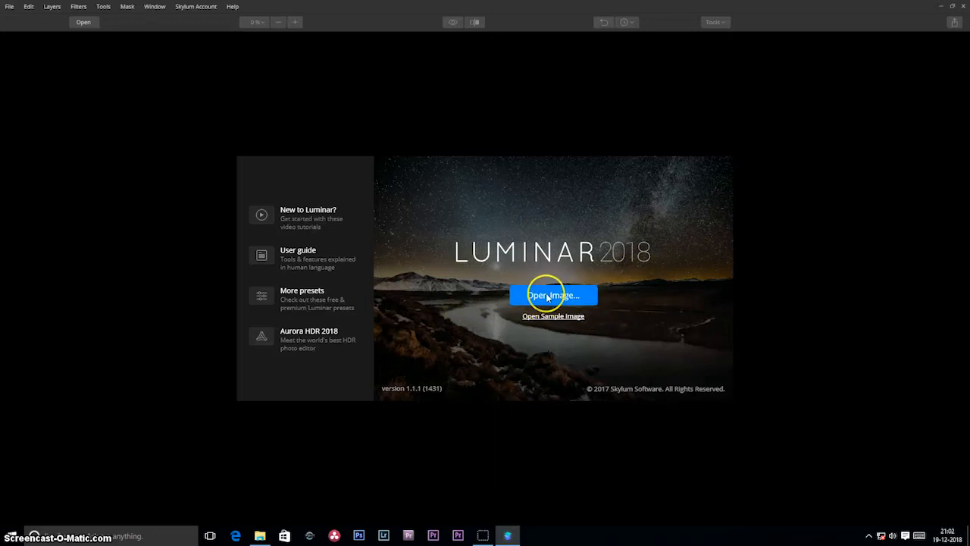
{"action": "left_click", "coordinate": [232, 141]}
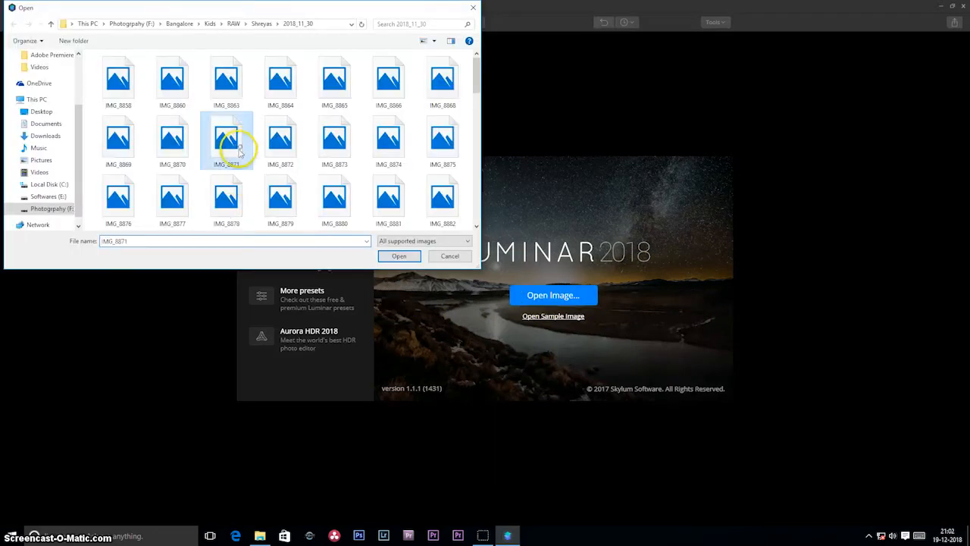
{"action": "left_click", "coordinate": [395, 257]}
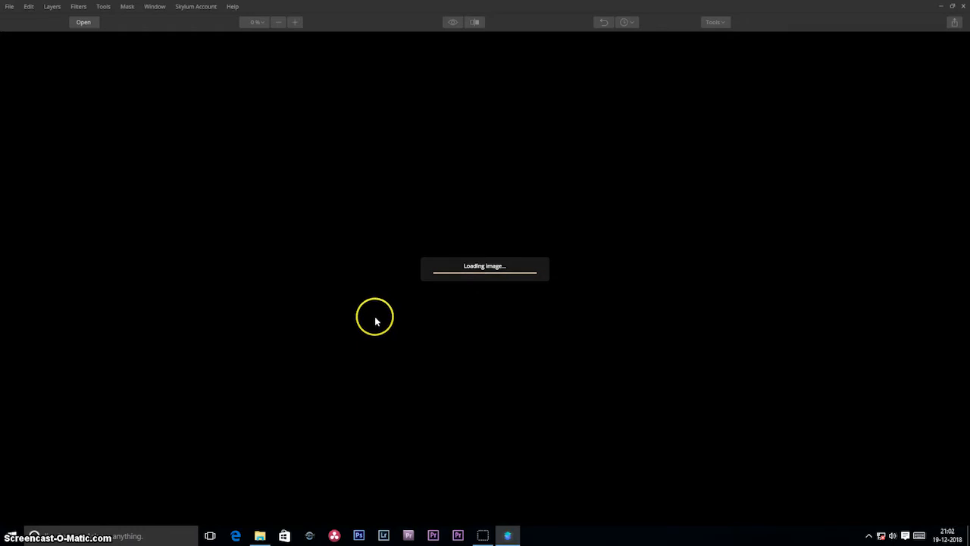
{"action": "left_click", "coordinate": [379, 322]}
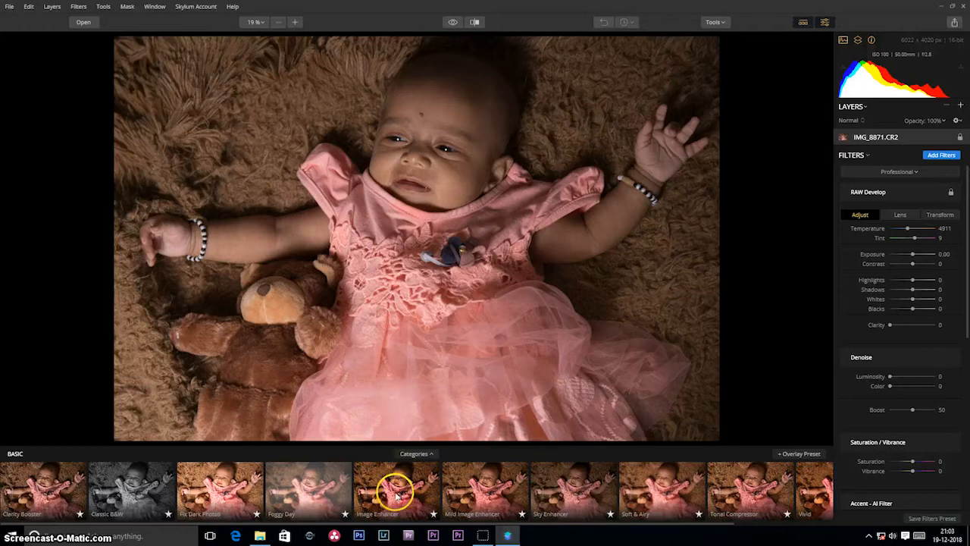
Try the Image Enhancer preset on the photo, and replace it with the Foggy Day preset at an amount of 95
{"action": "left_click", "coordinate": [416, 476]}
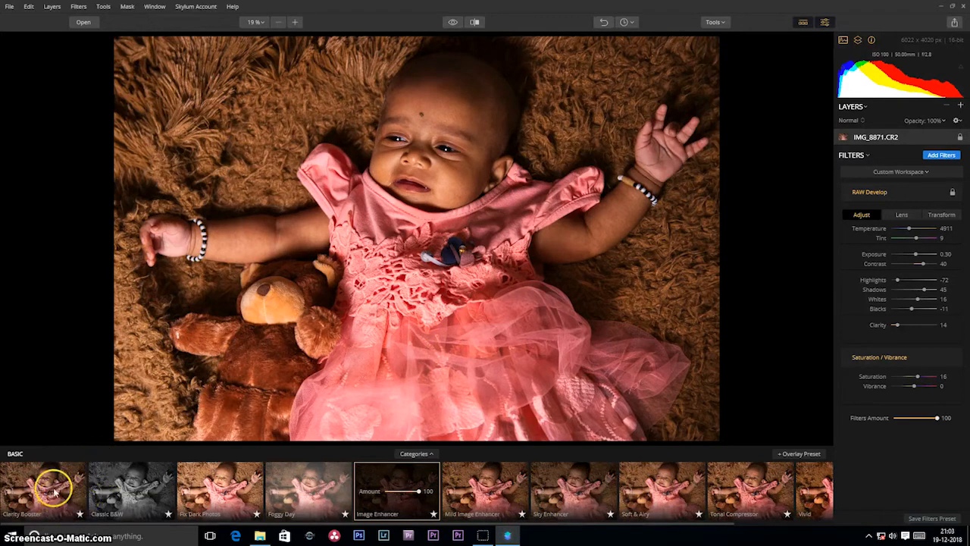
{"action": "left_click", "coordinate": [303, 489]}
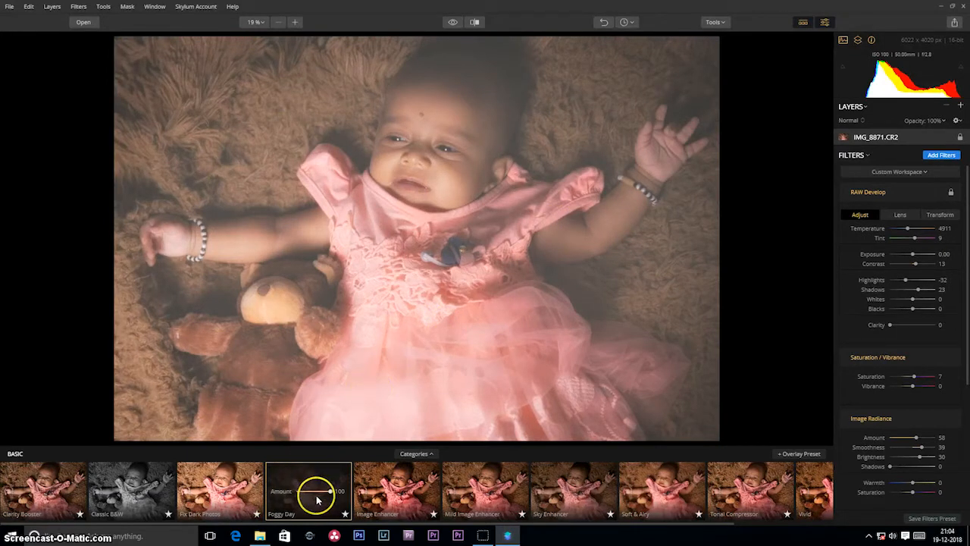
{"action": "left_click_drag", "start_coordinate": [331, 491], "coordinate": [329, 492]}
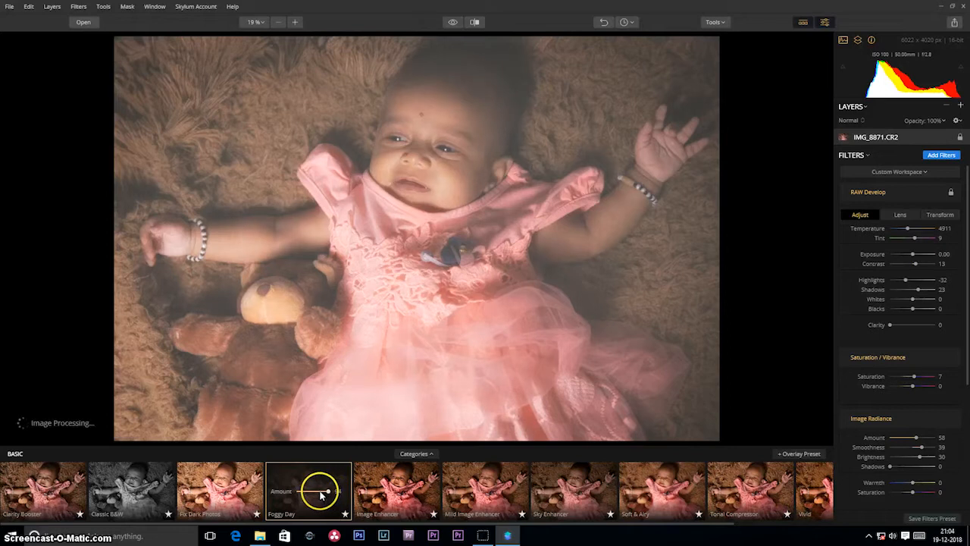
{"action": "mouse_move", "coordinate": [329, 494]}
{"action": "left_mouse_down"}
{"action": "mouse_move", "coordinate": [314, 494]}
{"action": "mouse_move", "coordinate": [329, 498]}
{"action": "left_mouse_up"}
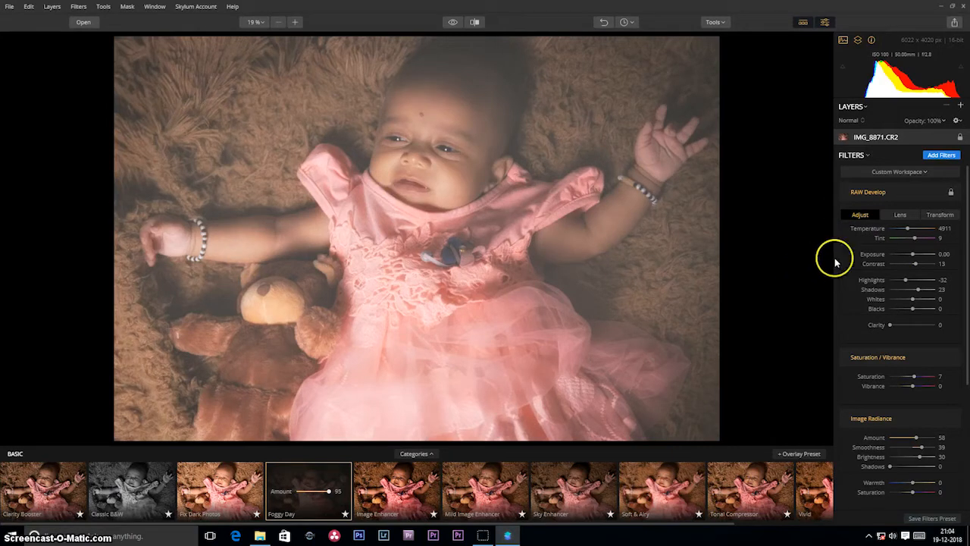
Review the layer merging options, the edit history and the available editing tools without changing the photo
{"action": "left_click", "coordinate": [856, 109]}
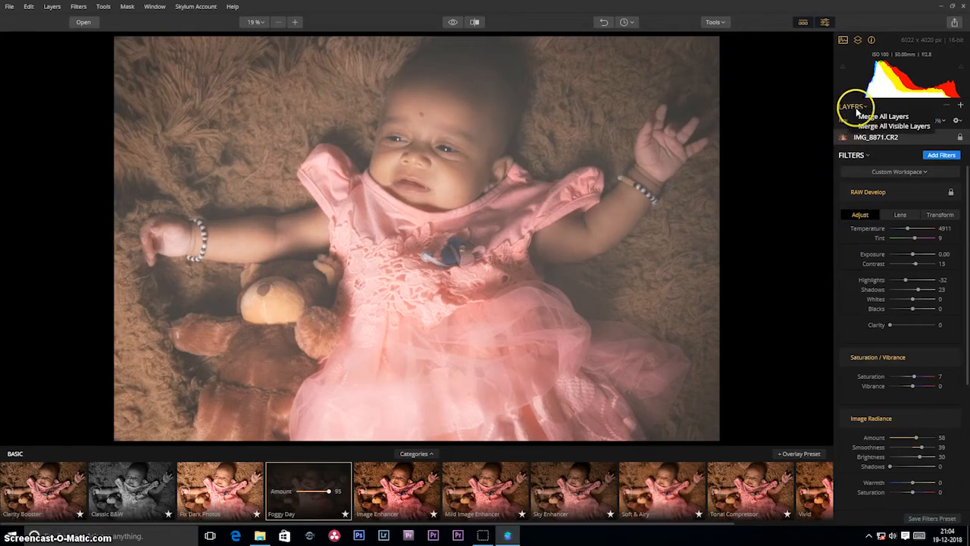
{"action": "left_click", "coordinate": [855, 111]}
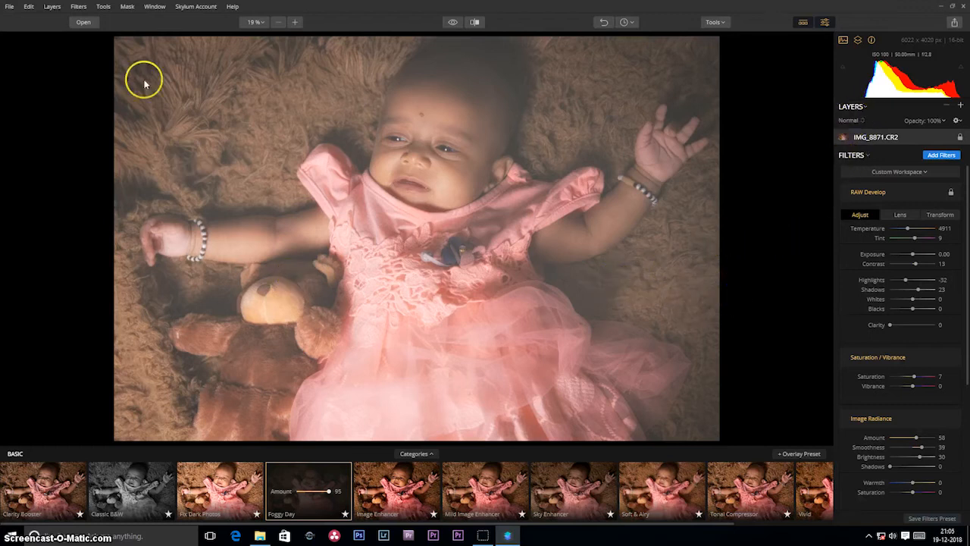
{"action": "left_click", "coordinate": [14, 7]}
{"action": "left_click", "coordinate": [16, 6]}
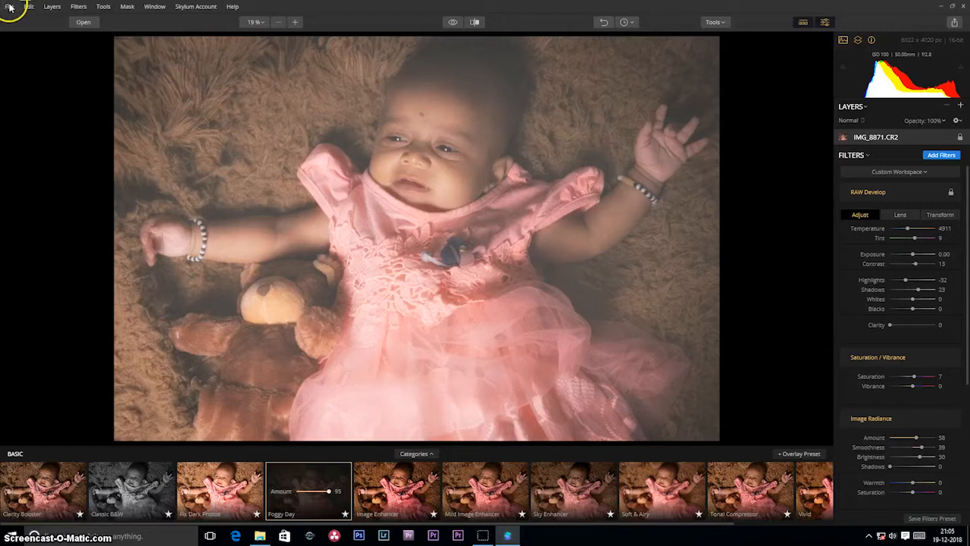
{"action": "left_click", "coordinate": [75, 8]}
{"action": "left_click", "coordinate": [781, 276]}
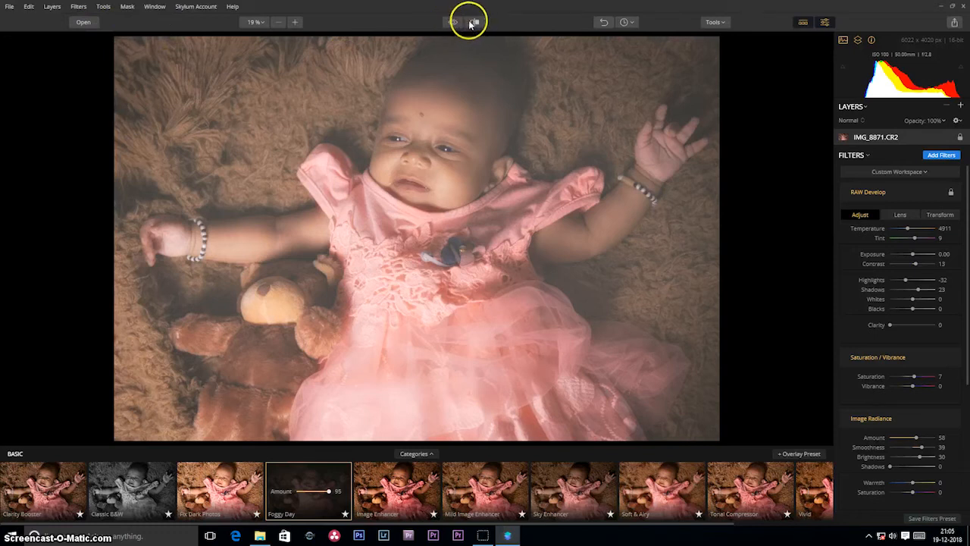
{"action": "left_click", "coordinate": [626, 23]}
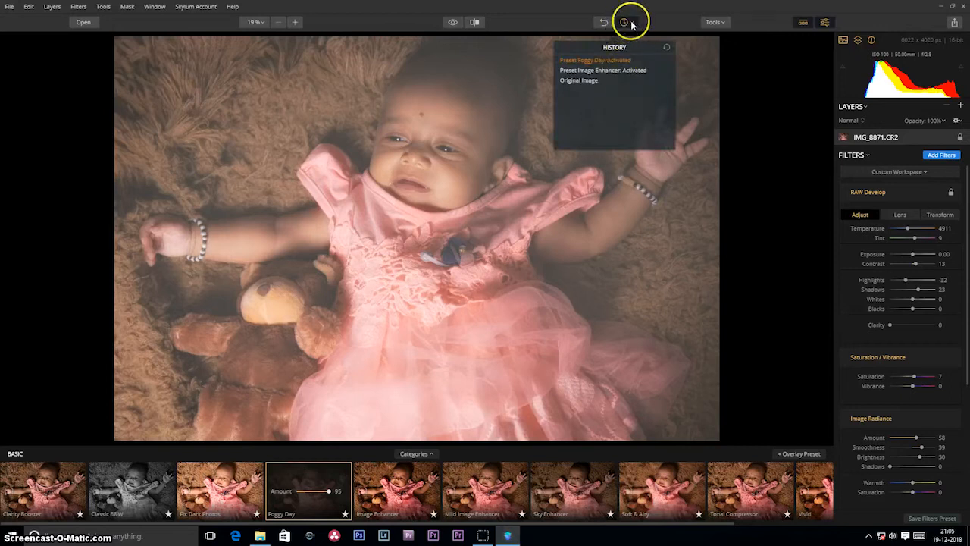
{"action": "left_click", "coordinate": [628, 30]}
{"action": "left_click", "coordinate": [719, 22]}
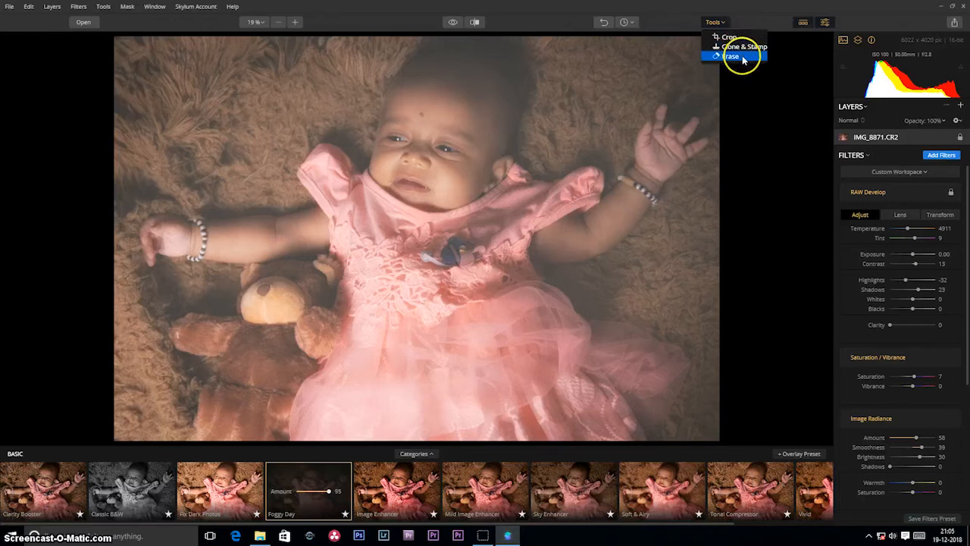
{"action": "left_click", "coordinate": [682, 18]}
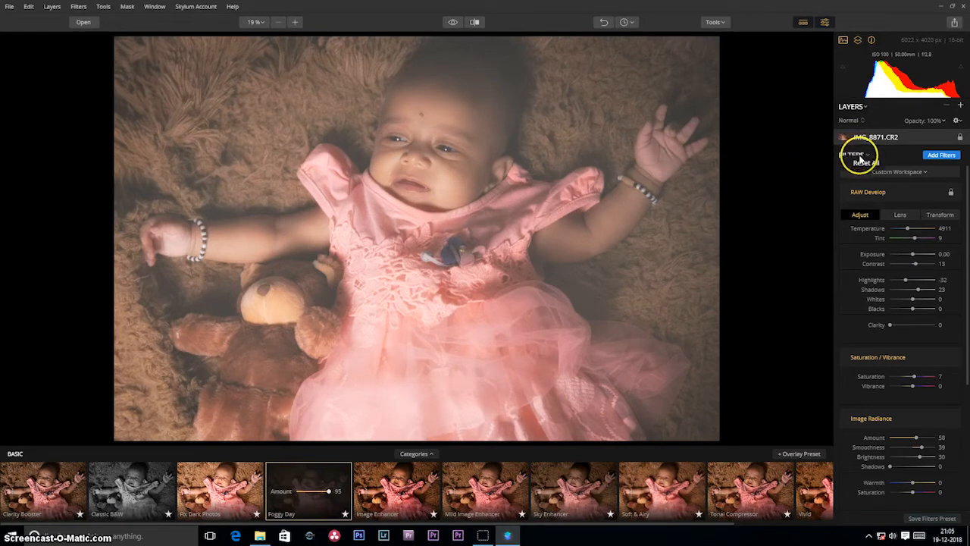
Browse the filters catalog with its essential, issue-fixing and creative filters, and close it without adding any
{"action": "left_click", "coordinate": [943, 156]}
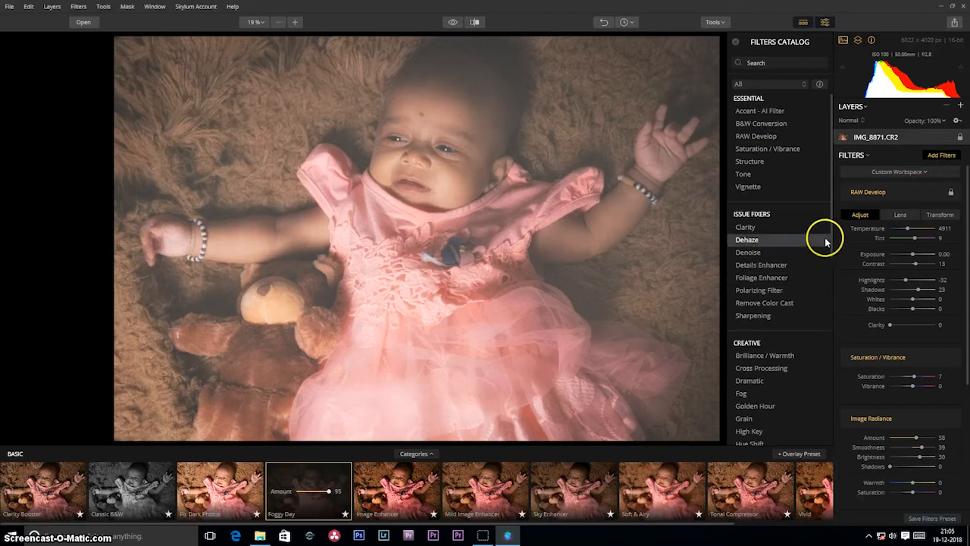
{"action": "left_click_drag", "start_coordinate": [829, 254], "coordinate": [840, 152]}
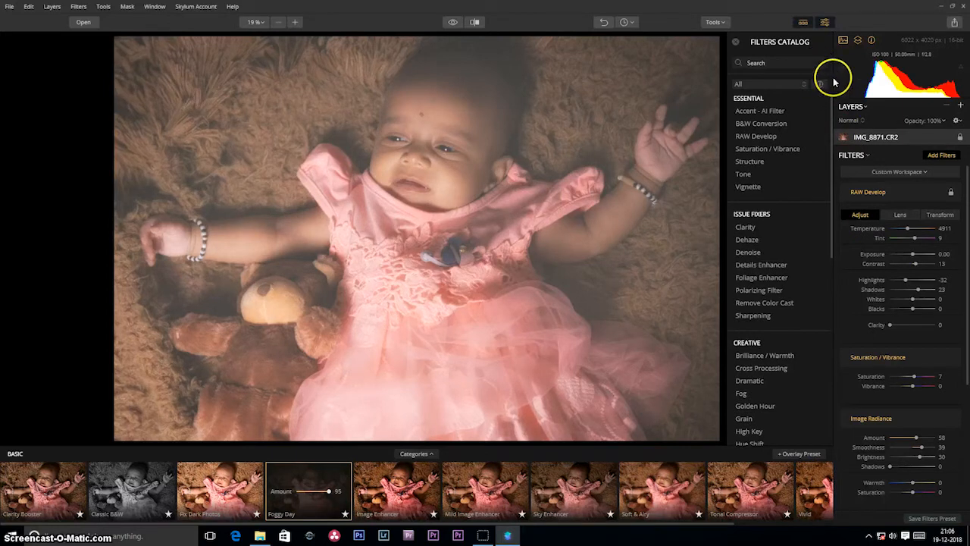
{"action": "left_click", "coordinate": [735, 41]}
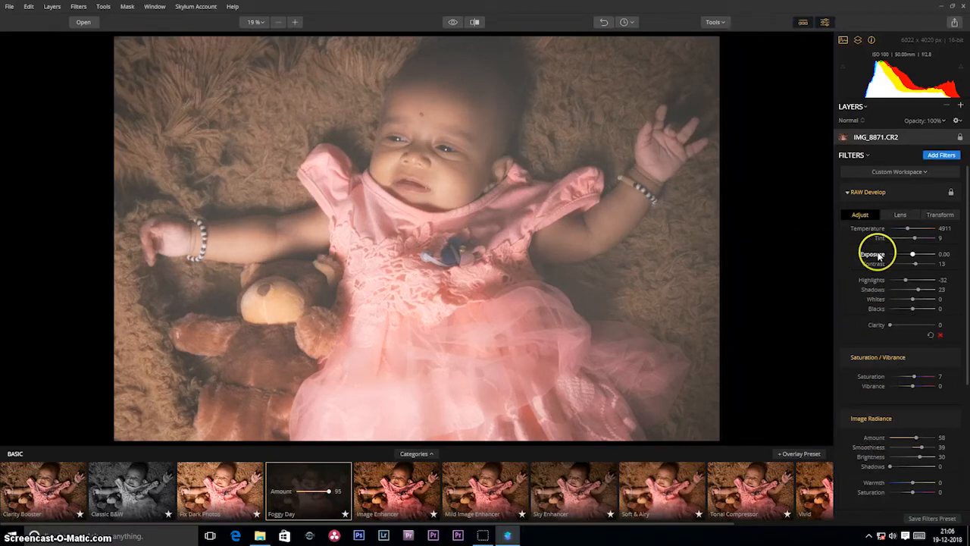
Replace the custom filter workspace with the Professional workspace
{"action": "left_click", "coordinate": [916, 173]}
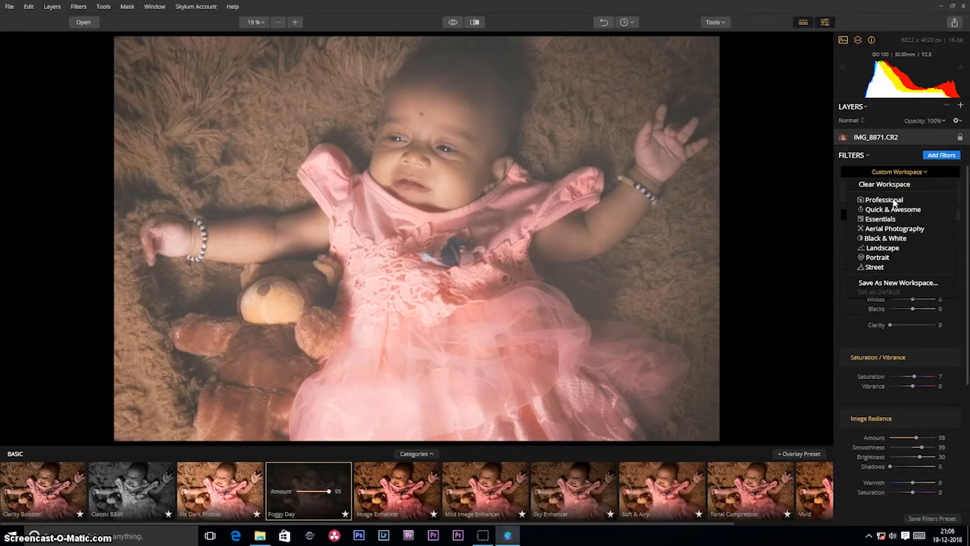
{"action": "left_click", "coordinate": [884, 201]}
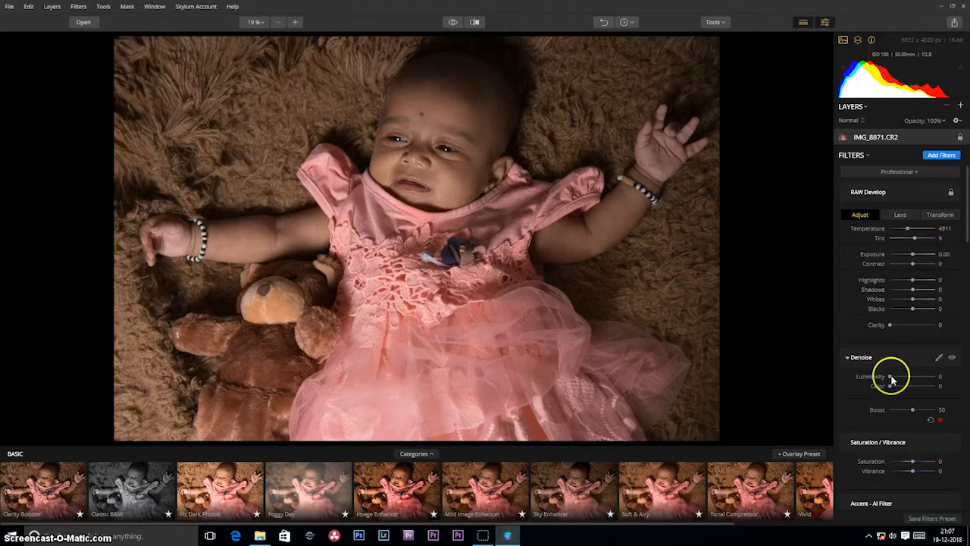
Examine the Professional workspace's filters, including Accent - AI, Dehaze, the Remove Color Cast methods, Advanced Contrast and Curves
{"action": "left_click_drag", "start_coordinate": [968, 227], "coordinate": [953, 281]}
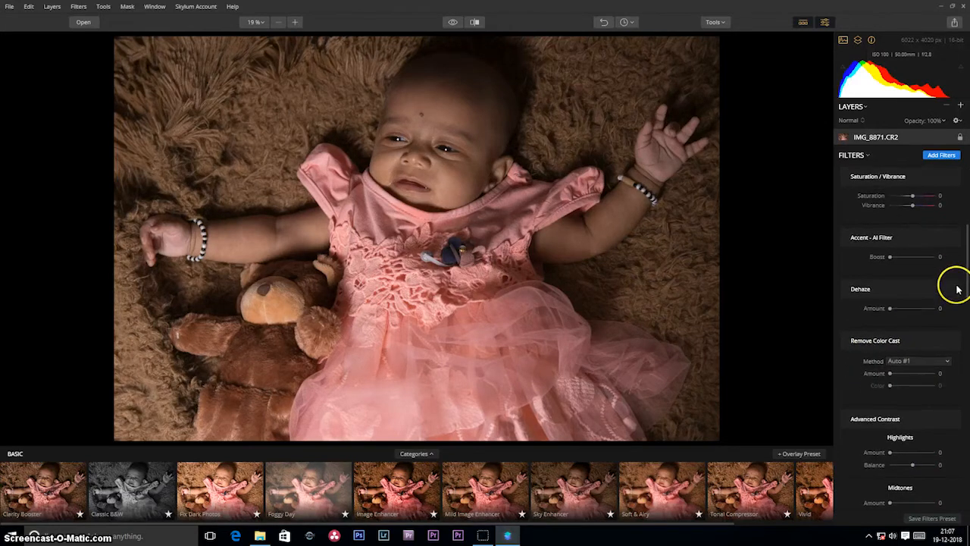
{"action": "left_click", "coordinate": [892, 238]}
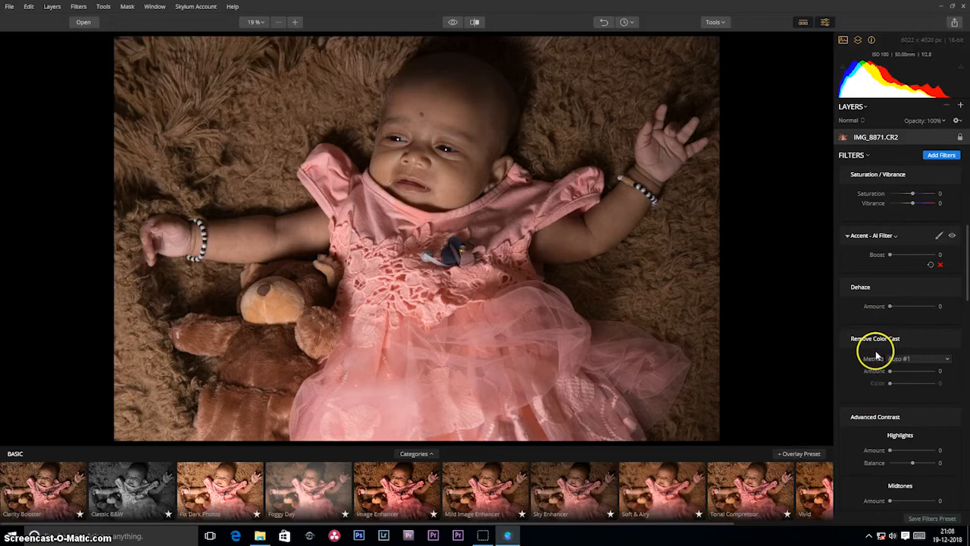
{"action": "left_click", "coordinate": [923, 362]}
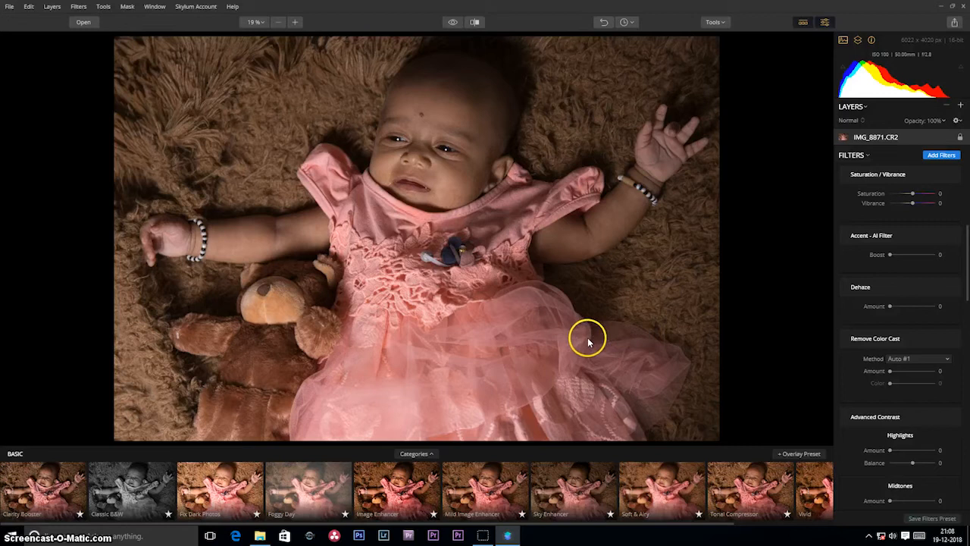
{"action": "mouse_move", "coordinate": [893, 350]}
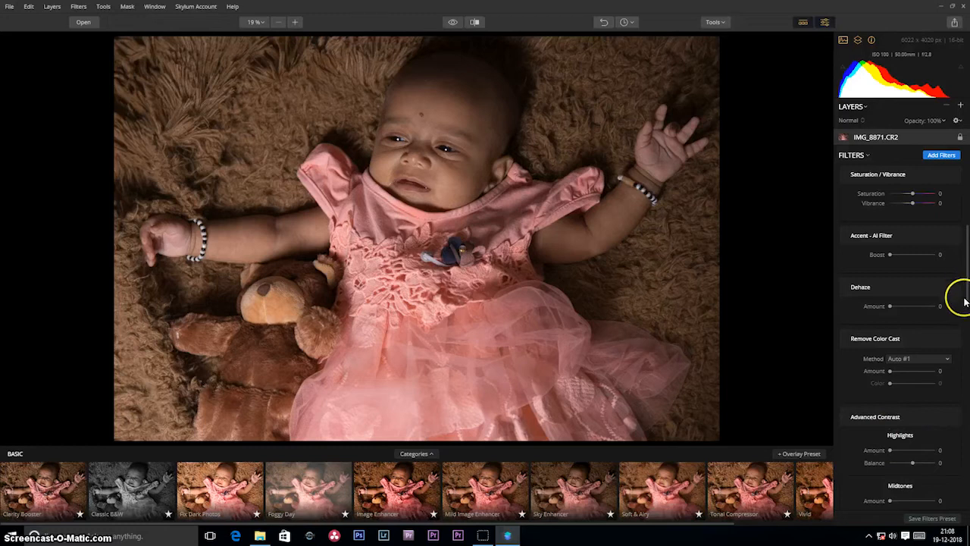
{"action": "scroll", "coordinate": [959, 307], "scroll_direction": "down", "scroll_amount": 4}
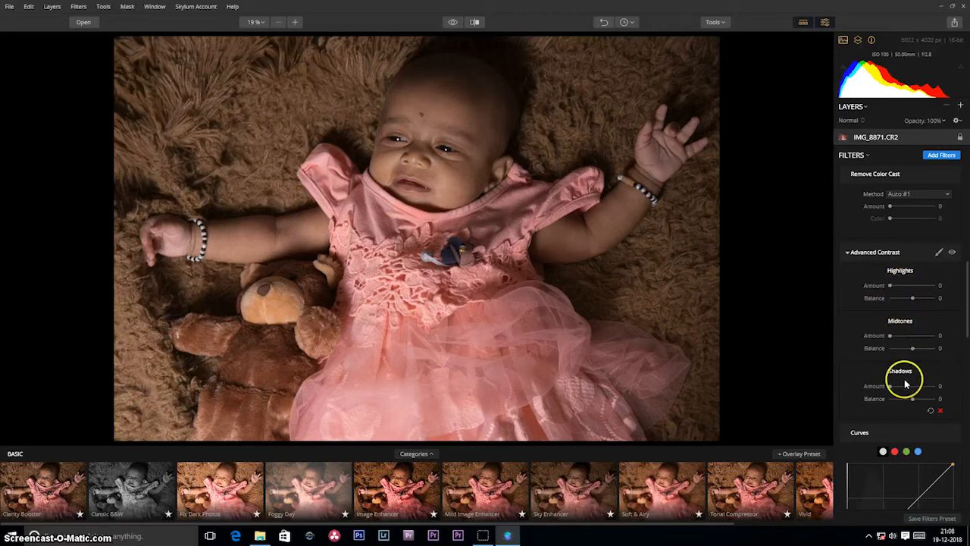
{"action": "left_click_drag", "start_coordinate": [965, 329], "coordinate": [964, 358]}
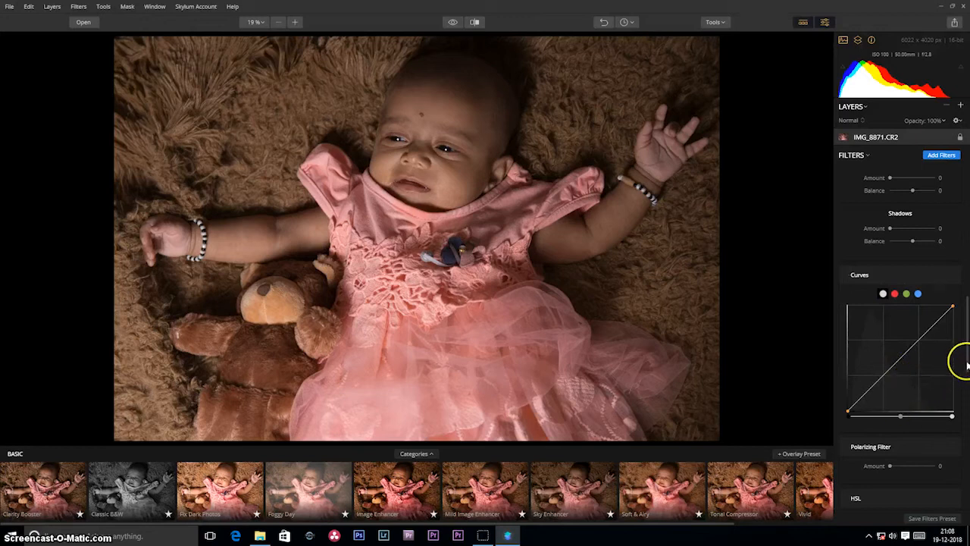
Try raising the Polarizing Filter amount on the photo and return it to 0
{"action": "left_click_drag", "start_coordinate": [967, 366], "coordinate": [962, 410]}
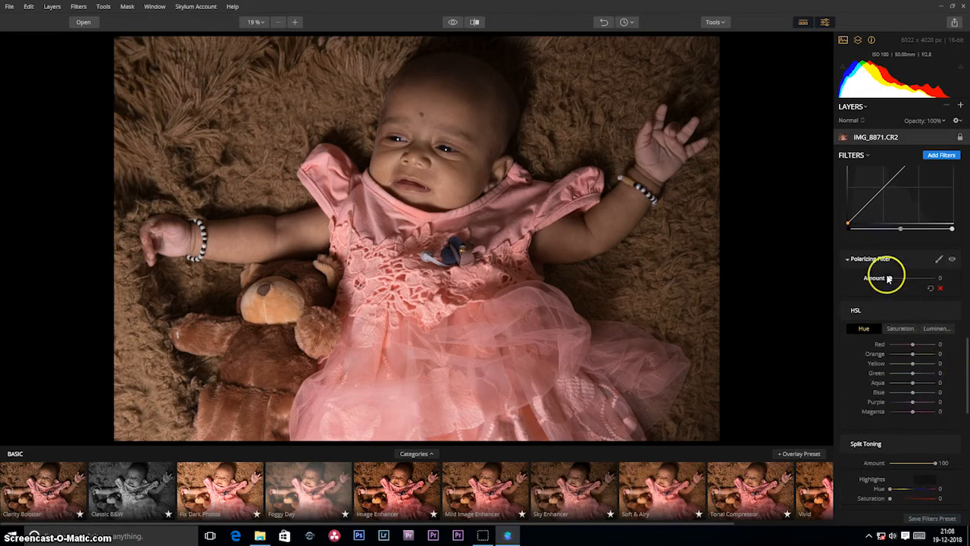
{"action": "left_click_drag", "start_coordinate": [898, 279], "coordinate": [932, 278]}
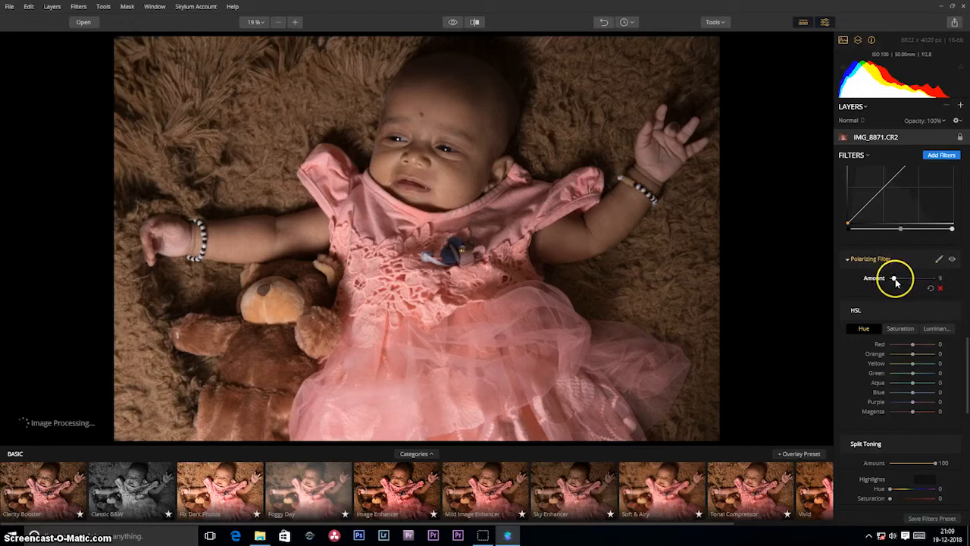
{"action": "left_click_drag", "start_coordinate": [892, 280], "coordinate": [877, 276]}
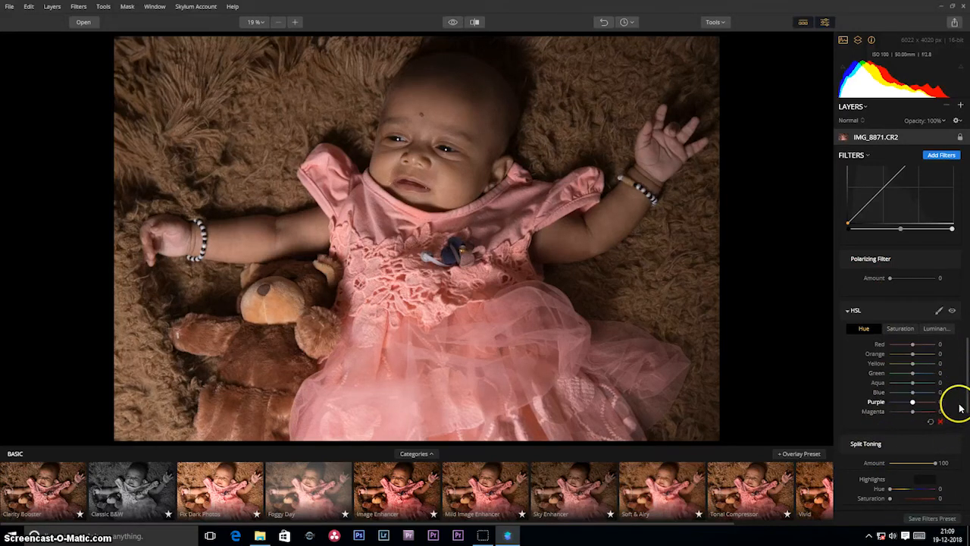
Apply LUT Mapping with the Smokey look at an amount of 61, and set the Vignette amount to -20
{"action": "scroll", "coordinate": [959, 407], "scroll_direction": "down", "scroll_amount": 10}
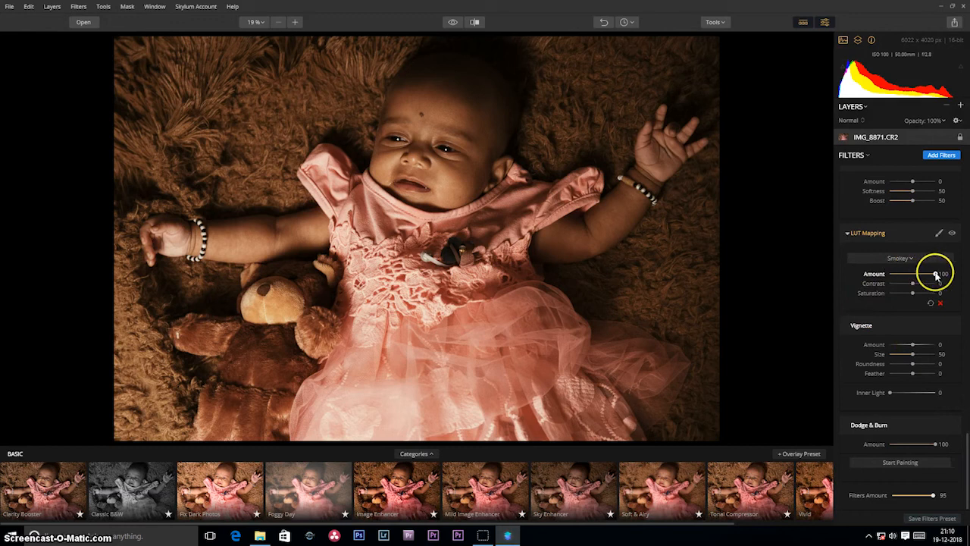
{"action": "left_click_drag", "start_coordinate": [935, 276], "coordinate": [918, 283]}
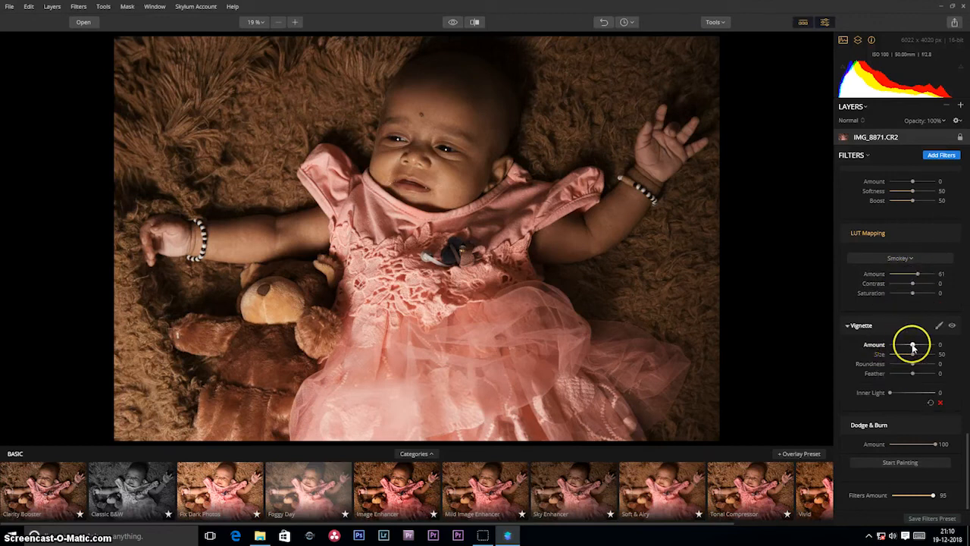
{"action": "mouse_move", "coordinate": [912, 345]}
{"action": "left_mouse_down"}
{"action": "mouse_move", "coordinate": [903, 347]}
{"action": "mouse_move", "coordinate": [932, 343]}
{"action": "mouse_move", "coordinate": [909, 349]}
{"action": "left_mouse_up"}
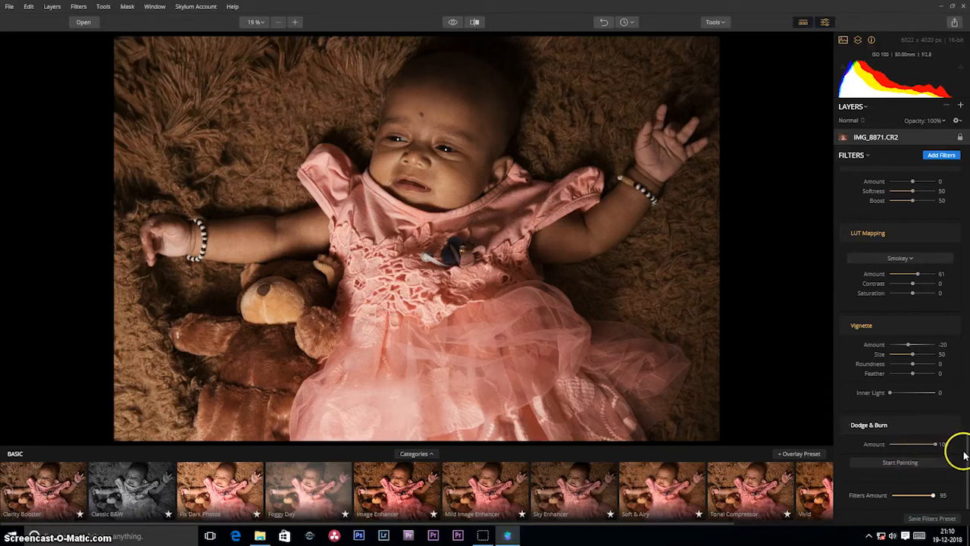
{"action": "left_click_drag", "start_coordinate": [964, 448], "coordinate": [966, 167]}
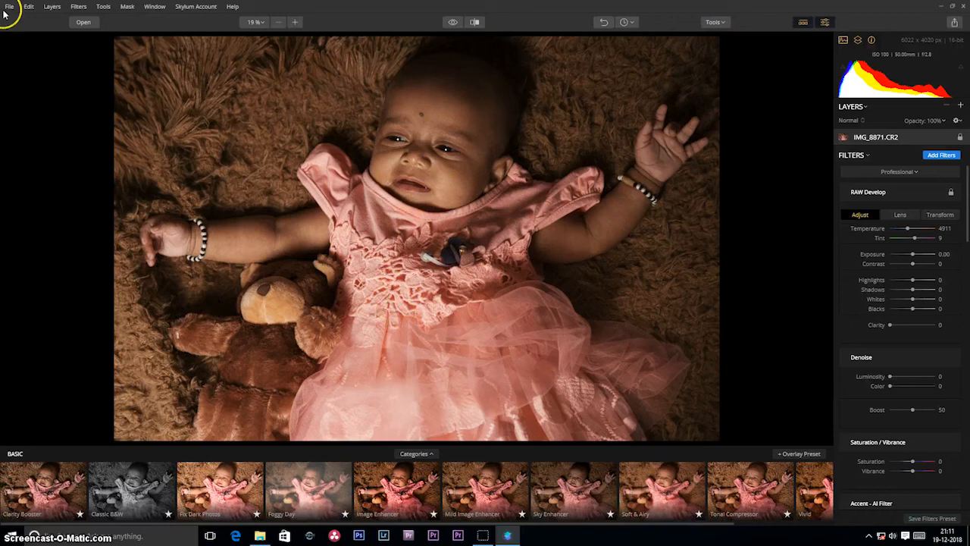
Start opening another image, and cancel without saving or discarding the changes to IMG_8871.CR2
{"action": "left_click", "coordinate": [83, 23]}
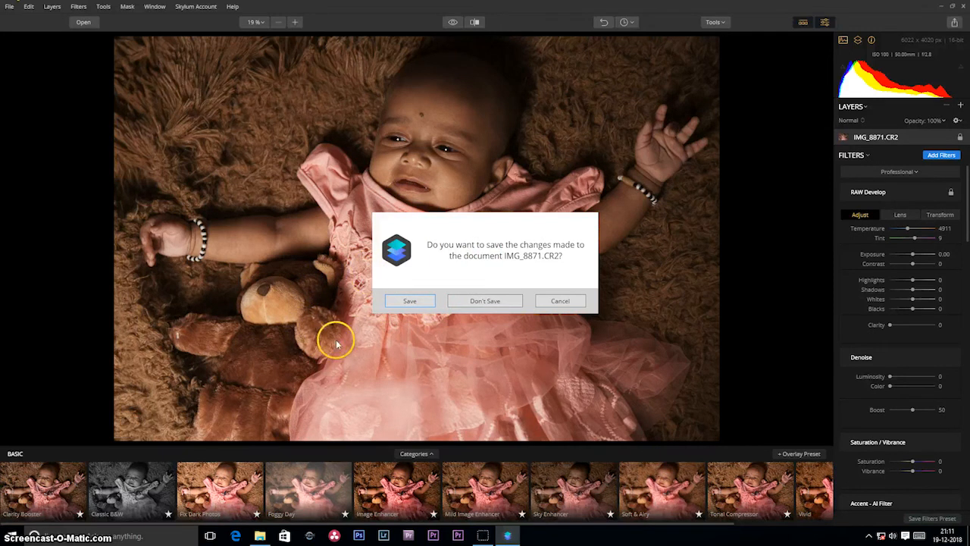
{"action": "left_click", "coordinate": [559, 301]}
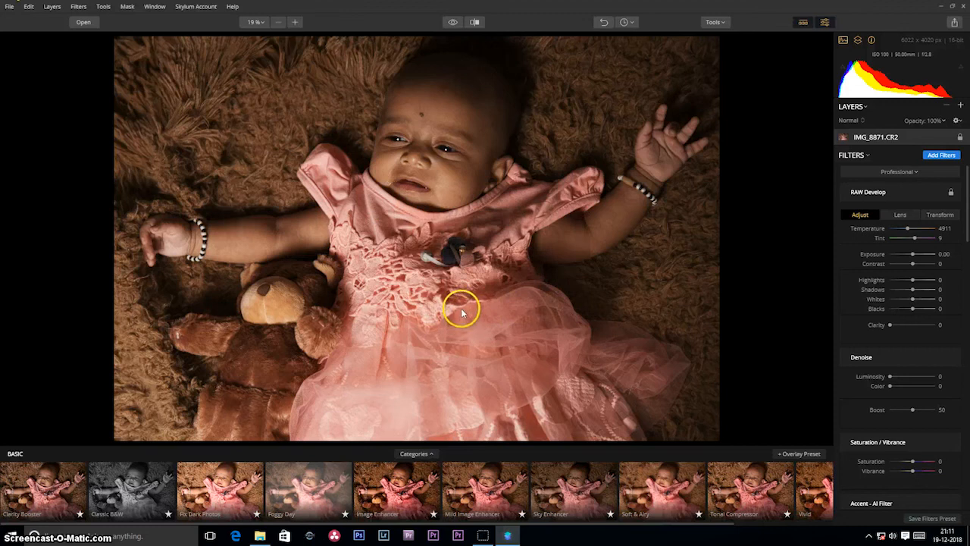